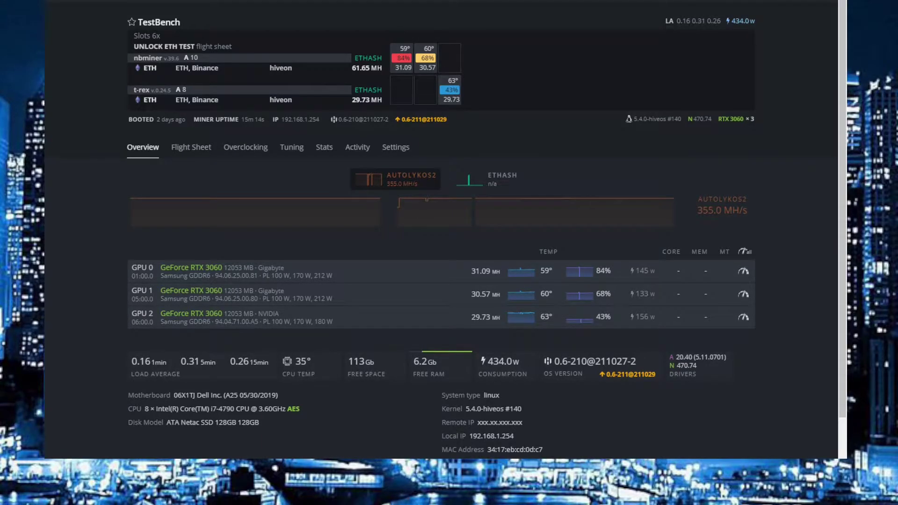
Check the rig's OS version 0.6-210@211027-2 and Nvidia driver version 470.74.
{"action": "mouse_move", "coordinate": [232, 202]}
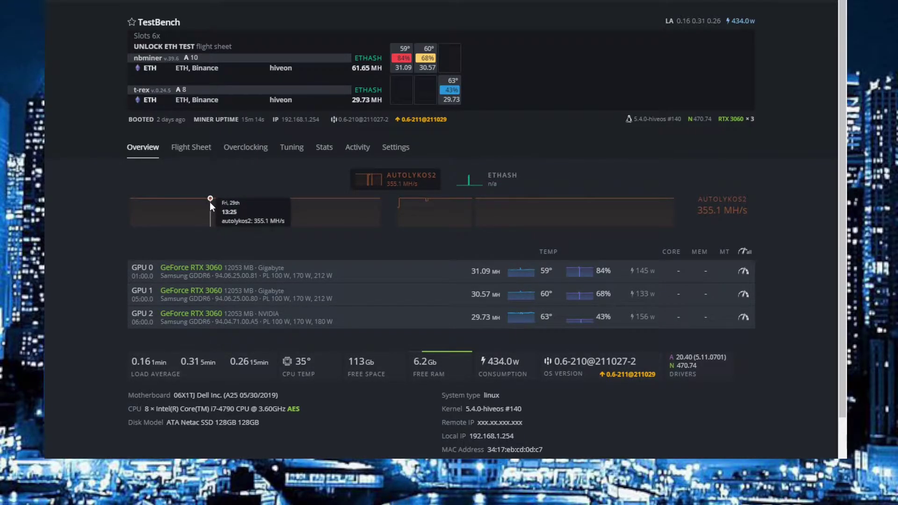
{"action": "mouse_move", "coordinate": [173, 57]}
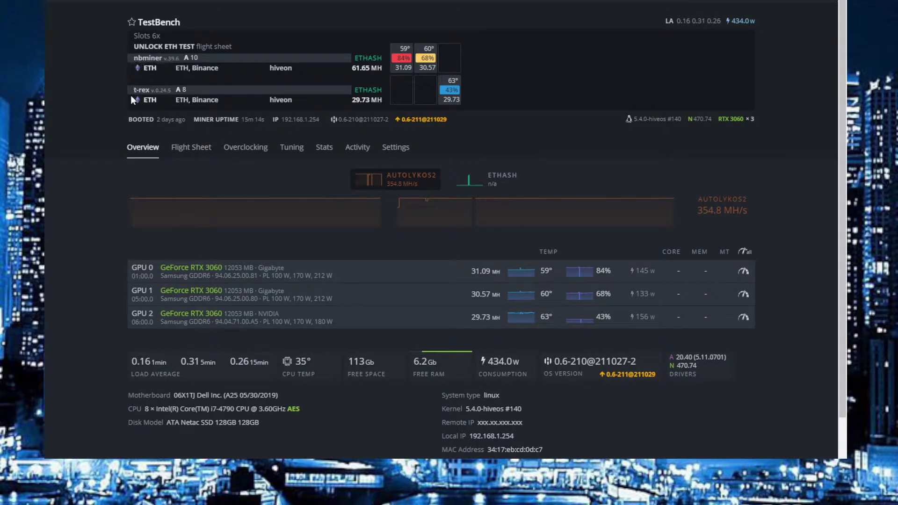
{"action": "mouse_move", "coordinate": [148, 92]}
{"action": "mouse_move", "coordinate": [275, 213]}
{"action": "left_click_drag", "start_coordinate": [342, 122], "coordinate": [390, 122]}
{"action": "left_click", "coordinate": [631, 150]}
{"action": "left_click_drag", "start_coordinate": [690, 121], "coordinate": [713, 121]}
{"action": "left_click", "coordinate": [706, 151]}
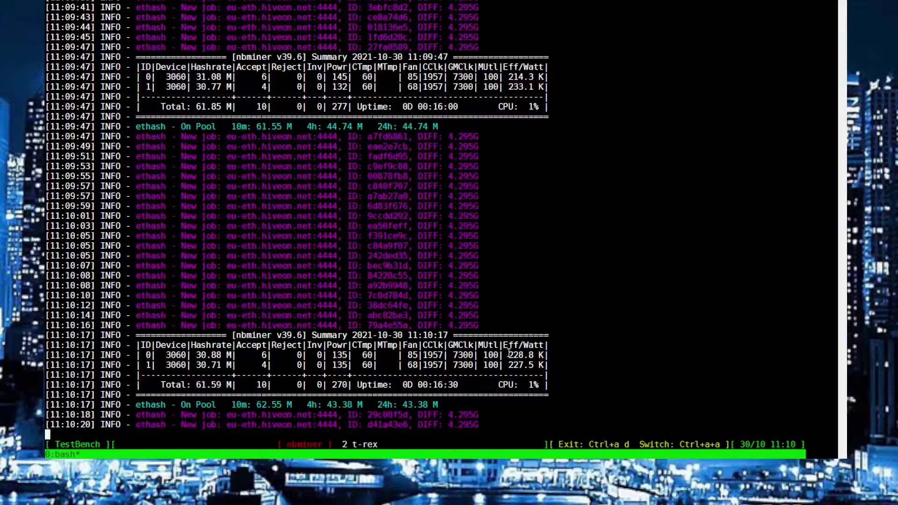
Compare nbminer's efficiency summary with t-rex's LHR 71 and 191 kH/W readings.
{"action": "left_click_drag", "start_coordinate": [509, 354], "coordinate": [571, 365]}
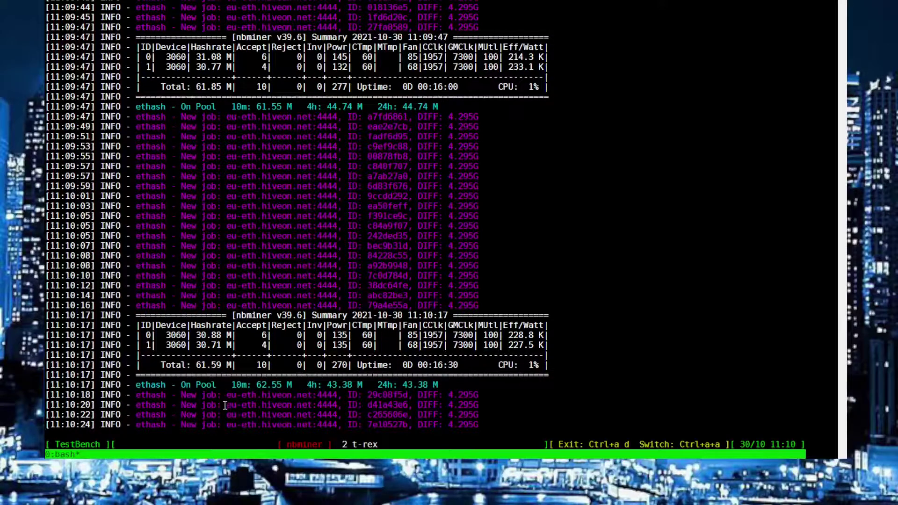
{"action": "key", "text": "ctrl+a"}
{"action": "key", "text": "ctrl+a"}
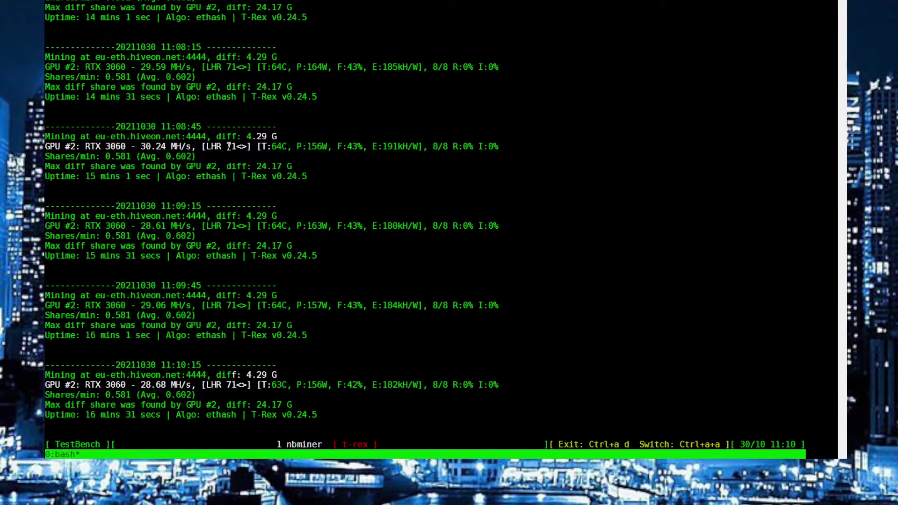
{"action": "double_click", "coordinate": [228, 147]}
{"action": "left_click_drag", "start_coordinate": [383, 146], "coordinate": [419, 147]}
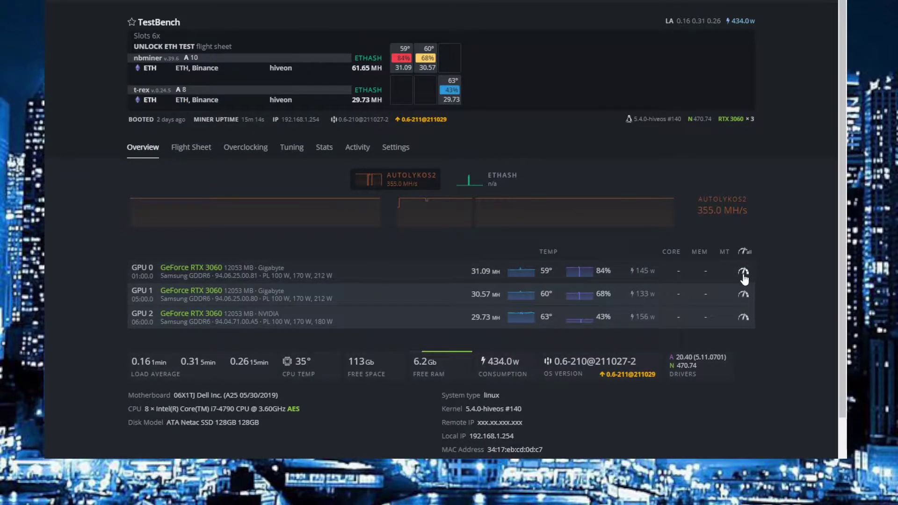
Set GPU 0 to core -502, memory 2600 and power limit 105 W.
{"action": "left_click", "coordinate": [743, 274]}
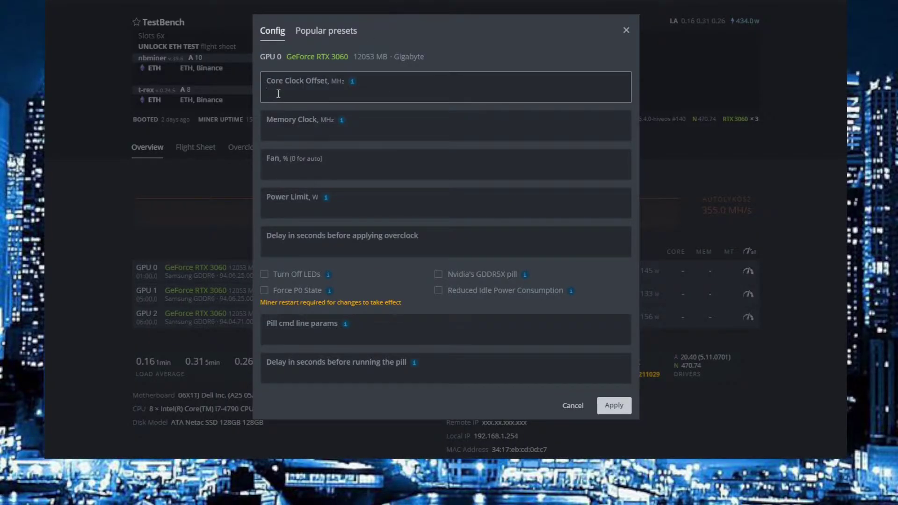
{"action": "type", "text": "-502"}
{"action": "key", "text": "Tab"}
{"action": "type", "text": "2600"}
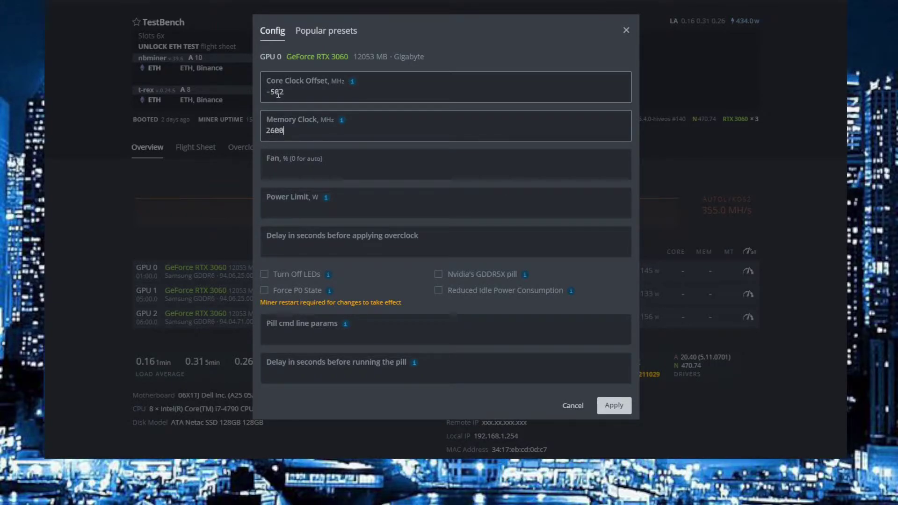
{"action": "key", "text": "Tab"}
{"action": "key", "text": "Tab"}
{"action": "type", "text": "105"}
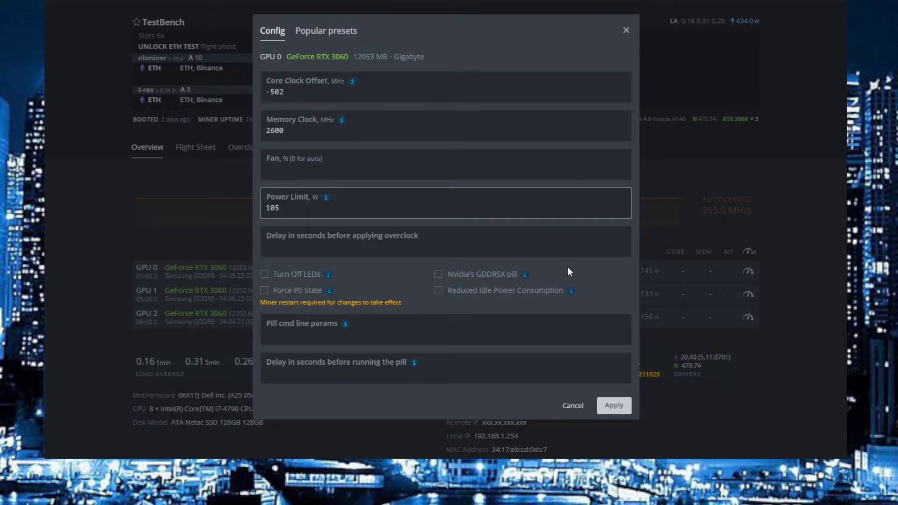
{"action": "left_click", "coordinate": [614, 406]}
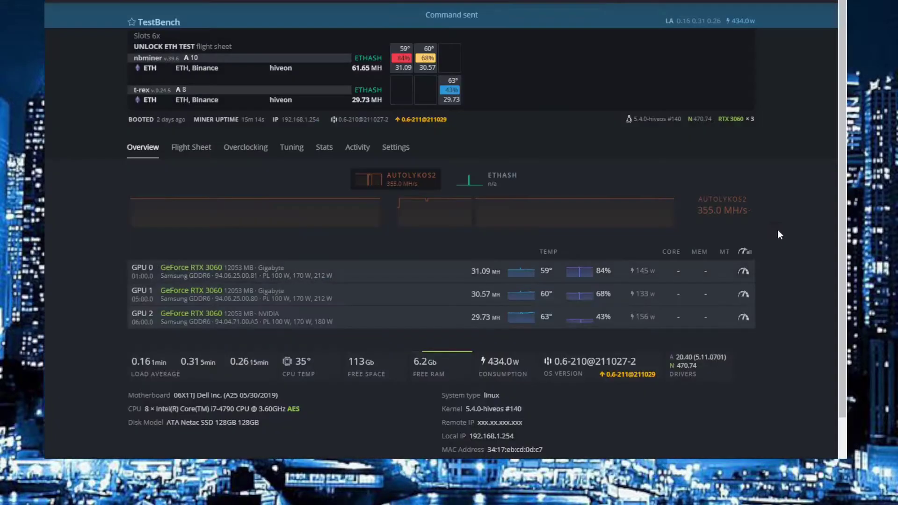
Give GPU 1 the same -502 core, 2600 memory, 105 W overclock.
{"action": "left_click", "coordinate": [744, 291]}
{"action": "double_click", "coordinate": [269, 88]}
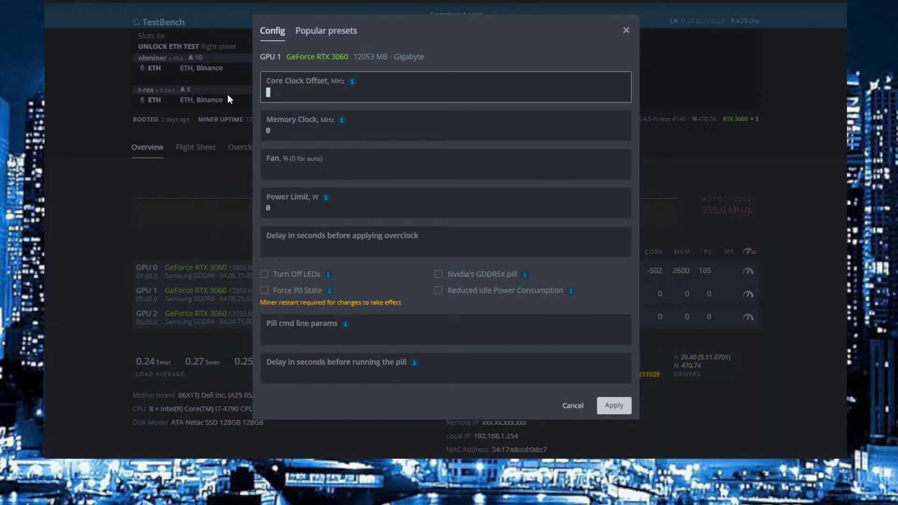
{"action": "type", "text": "-502"}
{"action": "key", "text": "Tab"}
{"action": "type", "text": "2600"}
{"action": "key", "text": "Tab"}
{"action": "key", "text": "Tab"}
{"action": "type", "text": "105"}
{"action": "left_click", "coordinate": [627, 407]}
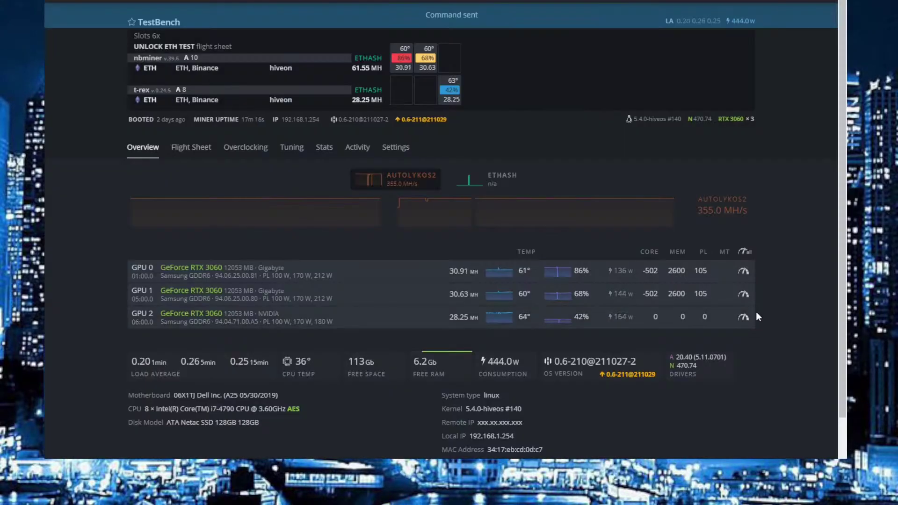
Apply core -502, memory 2600 and 105 W power limit to GPU 2.
{"action": "left_click", "coordinate": [748, 317]}
{"action": "left_click", "coordinate": [280, 94]}
{"action": "double_click", "coordinate": [280, 95]}
{"action": "type", "text": "-502"}
{"action": "key", "text": "Tab"}
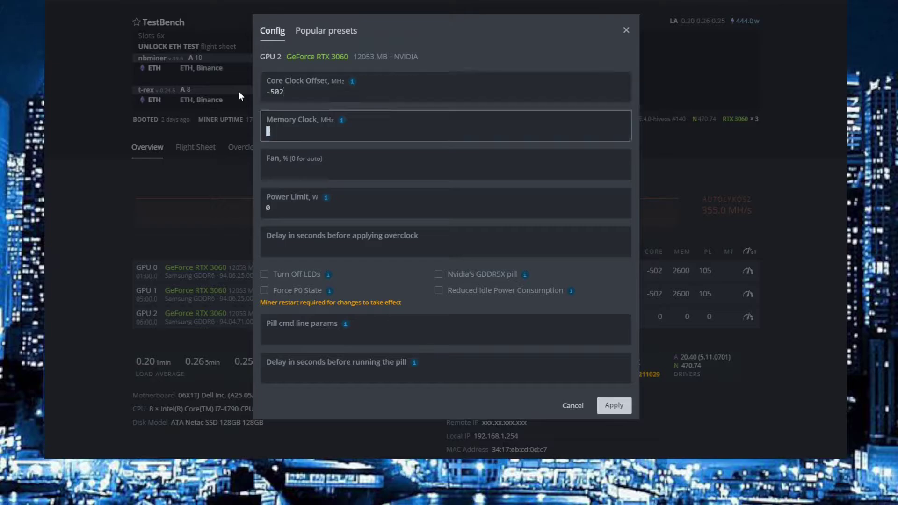
{"action": "type", "text": "2600"}
{"action": "key", "text": "Tab"}
{"action": "key", "text": "Tab"}
{"action": "type", "text": "105"}
{"action": "left_click", "coordinate": [619, 414]}
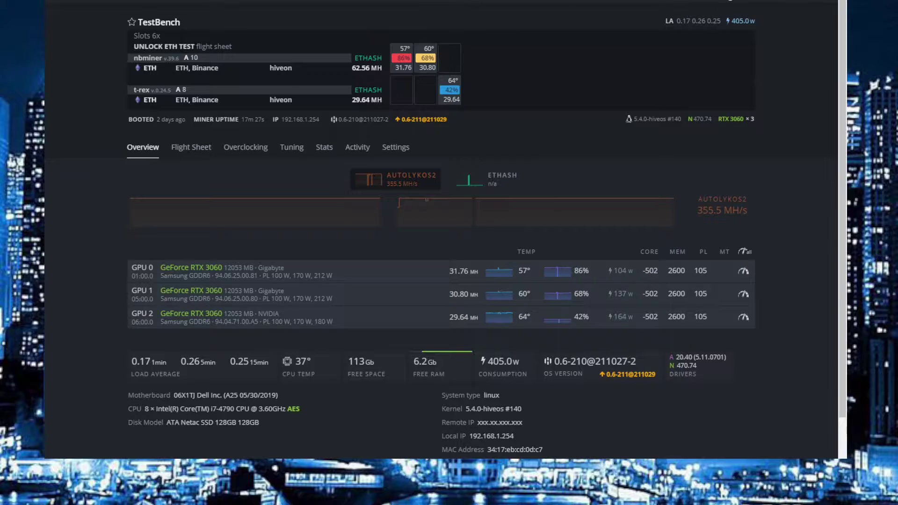
Refresh the rig overview to see the 'Nvidia settings applied' notices and ~35 MH/s per GPU.
{"action": "left_click", "coordinate": [710, 0]}
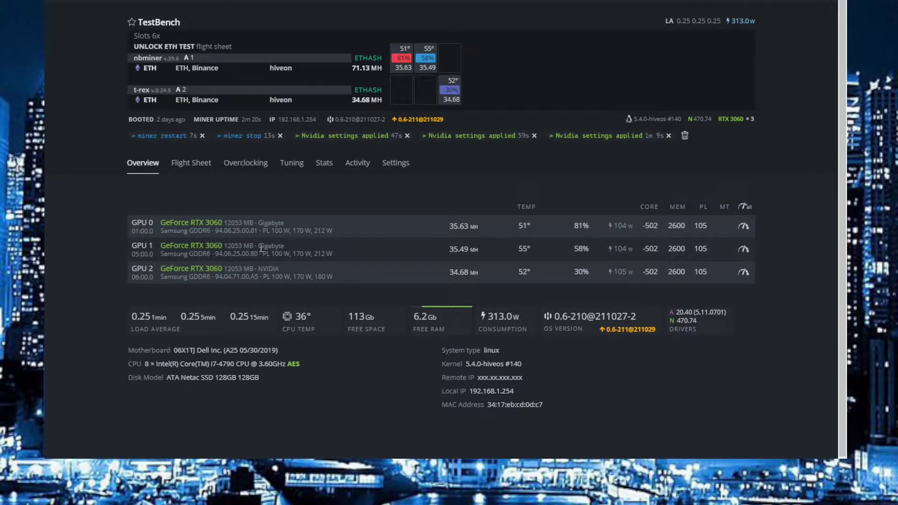
{"action": "mouse_move", "coordinate": [240, 118]}
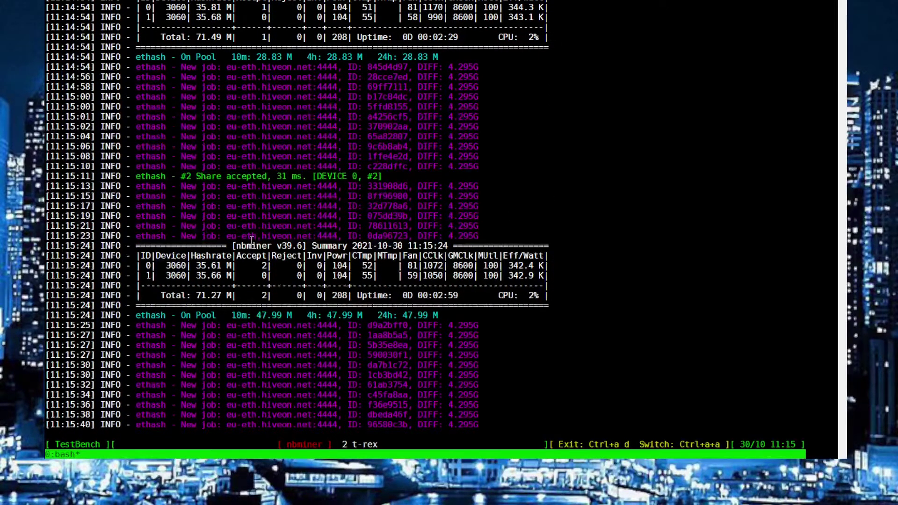
Review nbminer's summary, then switch to the t-rex window showing GPU #2 at 34.80 MH/s.
{"action": "left_click_drag", "start_coordinate": [251, 240], "coordinate": [307, 246]}
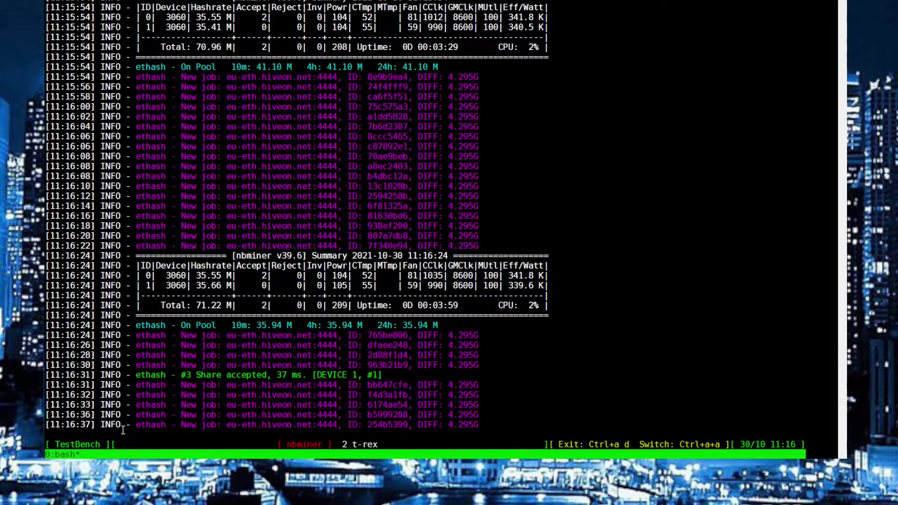
{"action": "key", "text": "ctrl+a"}
{"action": "key", "text": "a"}
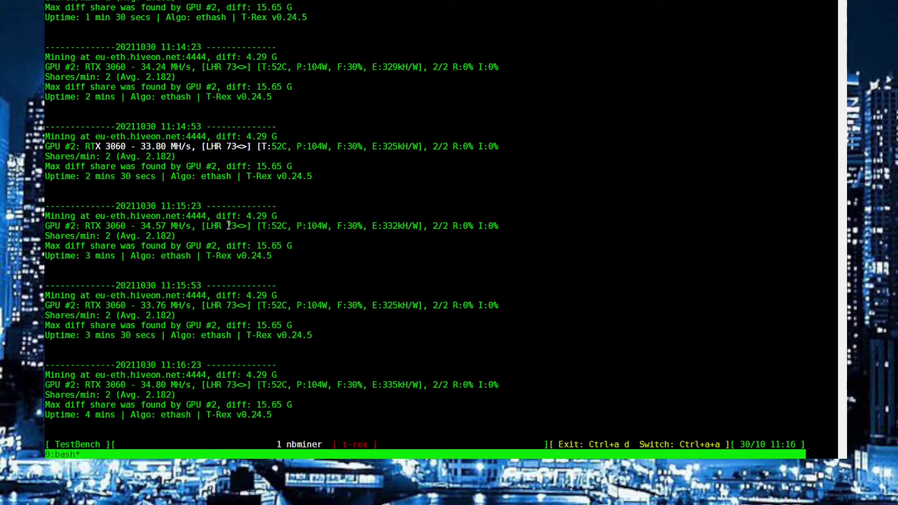
{"action": "left_click_drag", "start_coordinate": [227, 226], "coordinate": [247, 226]}
{"action": "left_click_drag", "start_coordinate": [381, 226], "coordinate": [621, 286]}
{"action": "left_click", "coordinate": [551, 302]}
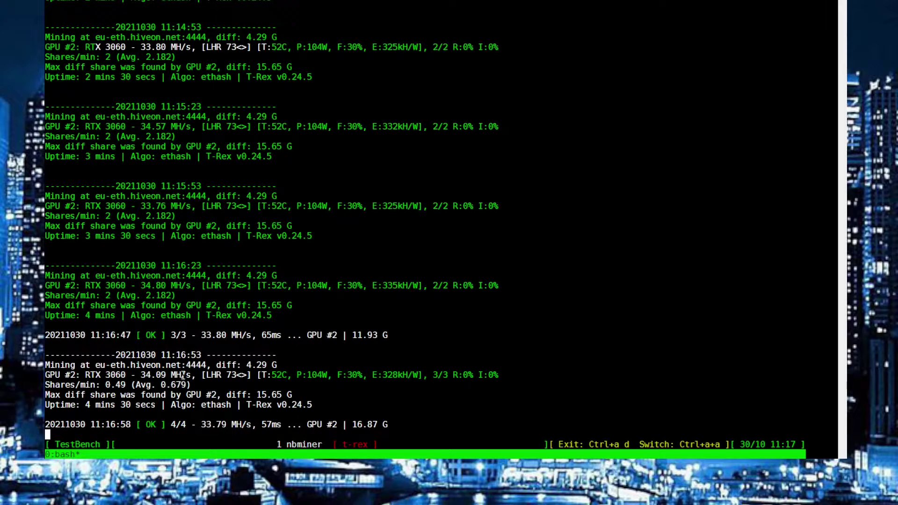
{"action": "left_click_drag", "start_coordinate": [384, 376], "coordinate": [402, 377]}
Lock GPU 0's core clock at 1545 MHz and clear its power limit.
{"action": "left_click", "coordinate": [473, 351]}
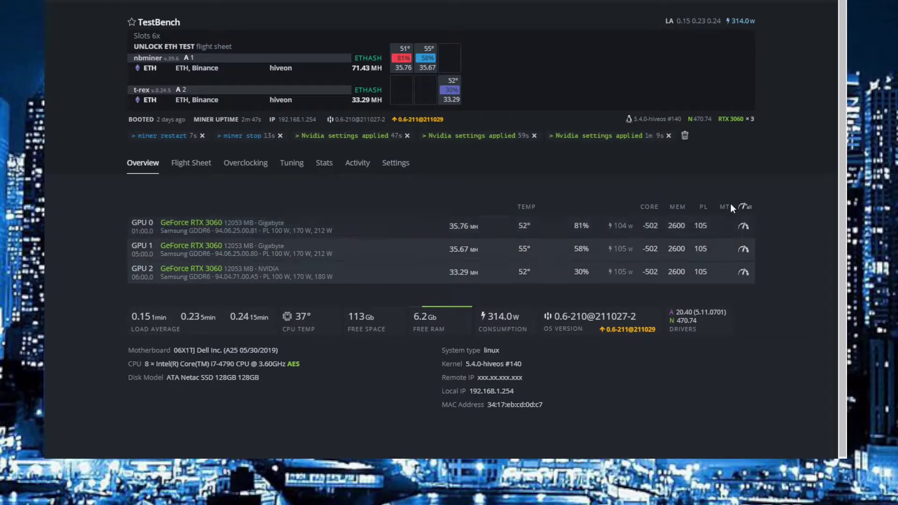
{"action": "left_click", "coordinate": [744, 230]}
{"action": "left_click_drag", "start_coordinate": [297, 93], "coordinate": [133, 89]}
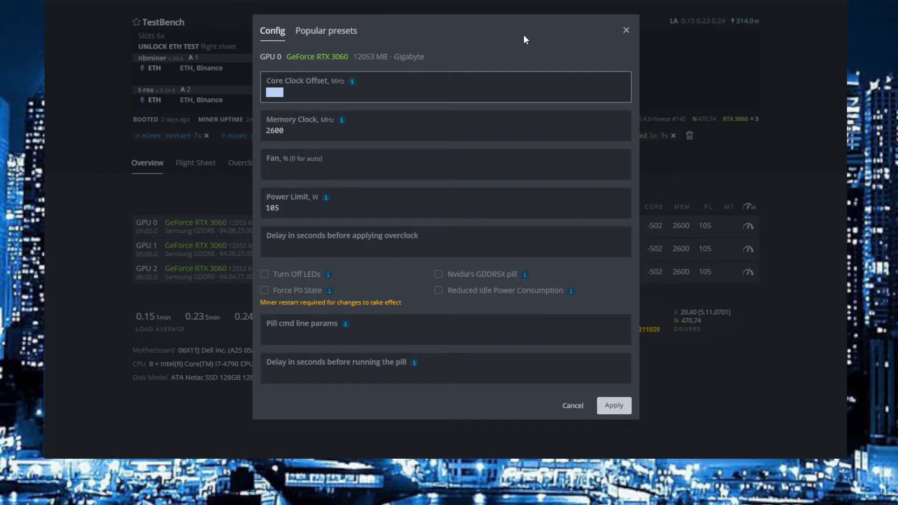
{"action": "type", "text": "1545"}
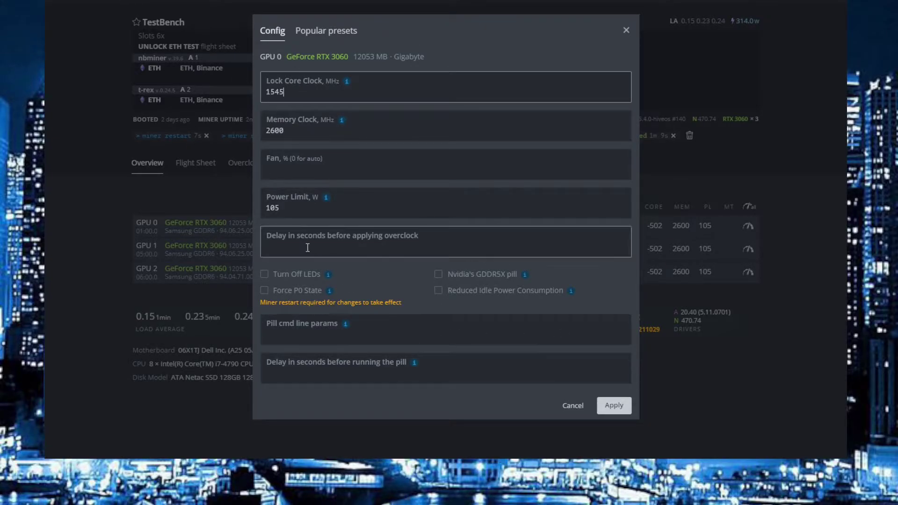
{"action": "double_click", "coordinate": [274, 208]}
{"action": "key", "text": "BackSpace"}
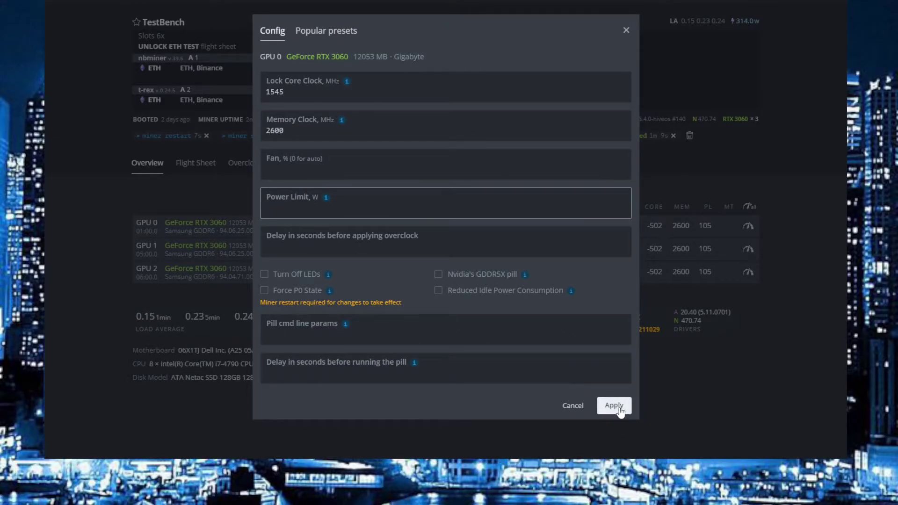
{"action": "left_click", "coordinate": [614, 405]}
Set GPU 1's core clock to 1545 MHz and remove its 105 W power limit.
{"action": "left_click", "coordinate": [748, 249]}
{"action": "left_click", "coordinate": [290, 92]}
{"action": "left_click_drag", "start_coordinate": [290, 91], "coordinate": [189, 88]}
{"action": "type", "text": "1545"}
{"action": "left_click", "coordinate": [613, 405]}
{"action": "left_click", "coordinate": [744, 249]}
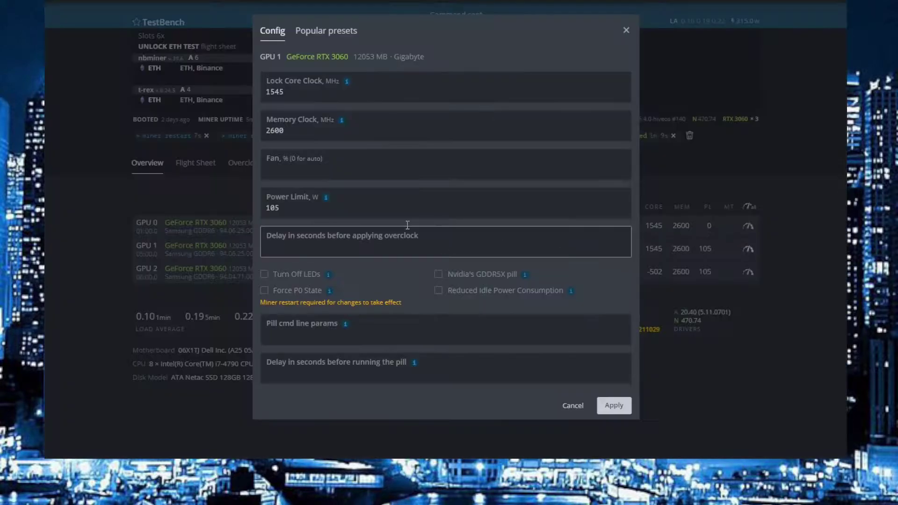
{"action": "left_click", "coordinate": [281, 208]}
{"action": "left_click_drag", "start_coordinate": [281, 209], "coordinate": [262, 210]}
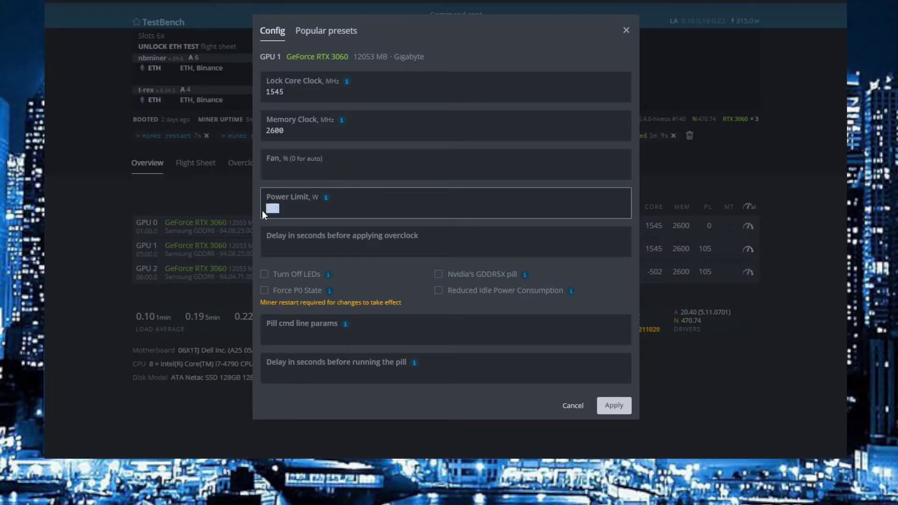
{"action": "left_click", "coordinate": [613, 406]}
Lock GPU 2's core at 1545 MHz with no power limit.
{"action": "left_click", "coordinate": [746, 272]}
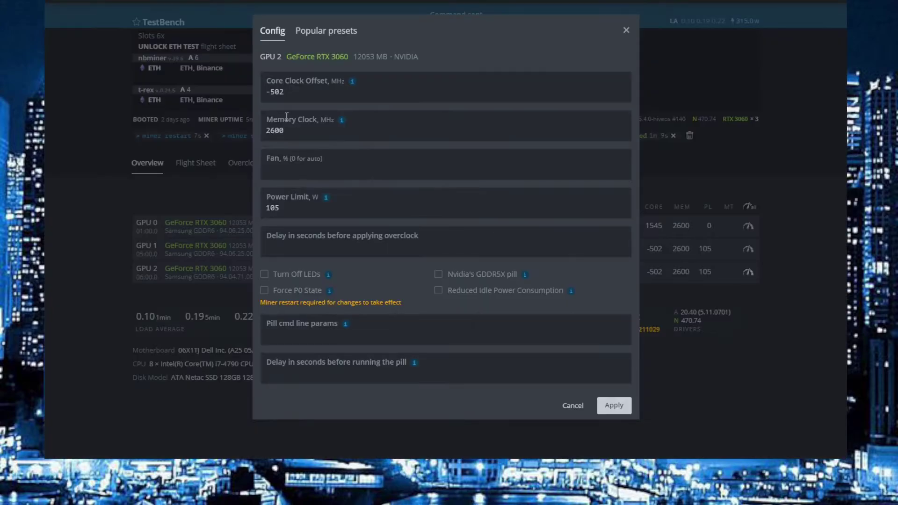
{"action": "left_click", "coordinate": [301, 92]}
{"action": "left_click_drag", "start_coordinate": [301, 92], "coordinate": [263, 93]}
{"action": "type", "text": "1545"}
{"action": "key", "text": "Tab"}
{"action": "key", "text": "Tab"}
{"action": "key", "text": "Tab"}
{"action": "key", "text": "BackSpace"}
{"action": "left_click", "coordinate": [613, 405]}
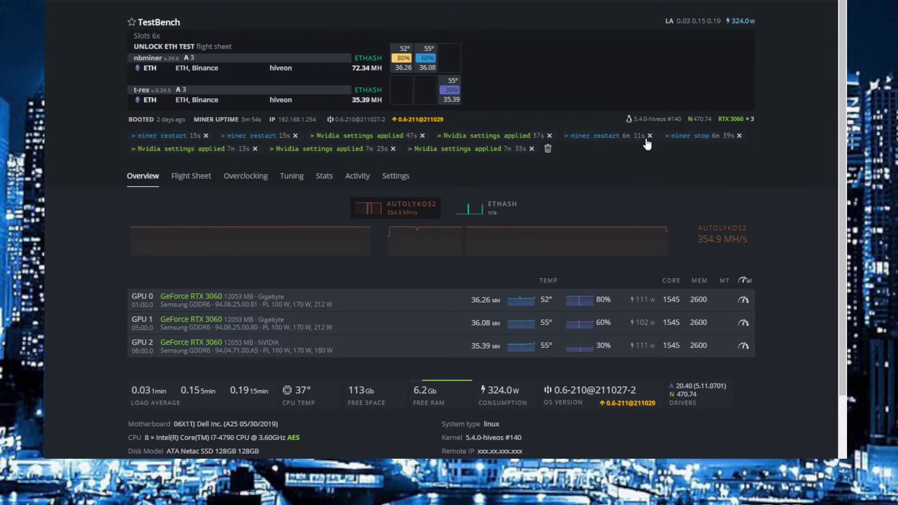
Refresh the rig's GPU stats to confirm every core at 1545 and view nbminer's 72.43 MH summary.
{"action": "mouse_move", "coordinate": [243, 126]}
{"action": "left_click", "coordinate": [705, 2]}
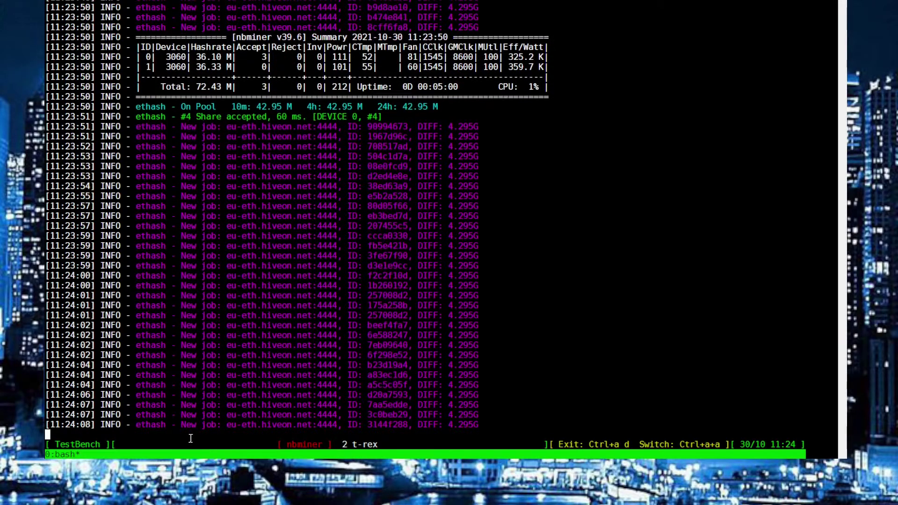
Switch the screen session to the t-rex window, where GPU #2 shows 36.37 MH/s at 112 W.
{"action": "key", "text": "ctrl+a"}
{"action": "key", "text": "a"}
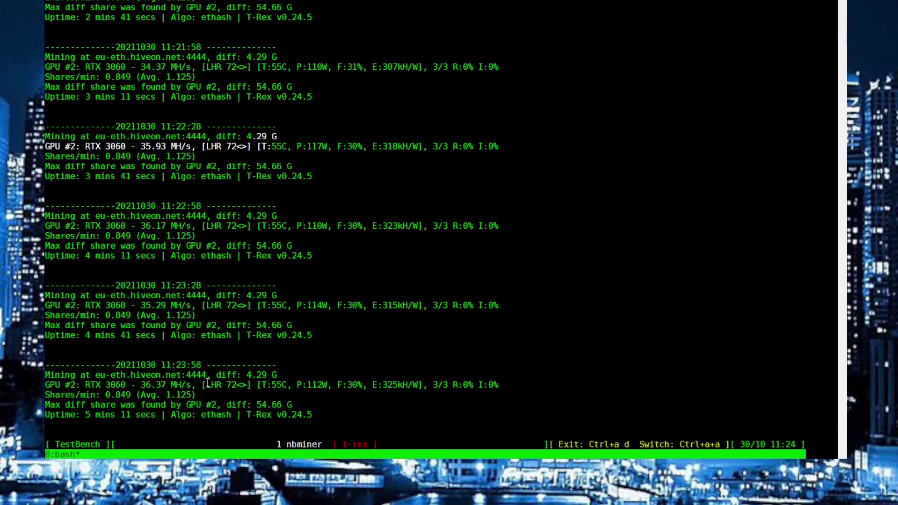
Mark t-rex's GPU #2 LHR, efficiency, 36.37 MH/s and 112 W readings, then return to nbminer.
{"action": "left_click_drag", "start_coordinate": [226, 385], "coordinate": [237, 386]}
{"action": "left_click_drag", "start_coordinate": [374, 384], "coordinate": [413, 384]}
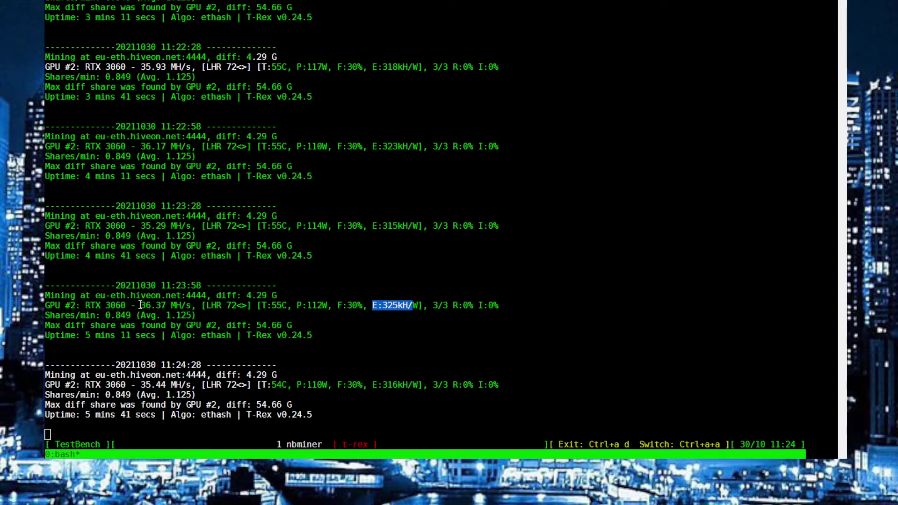
{"action": "left_click_drag", "start_coordinate": [140, 305], "coordinate": [177, 306]}
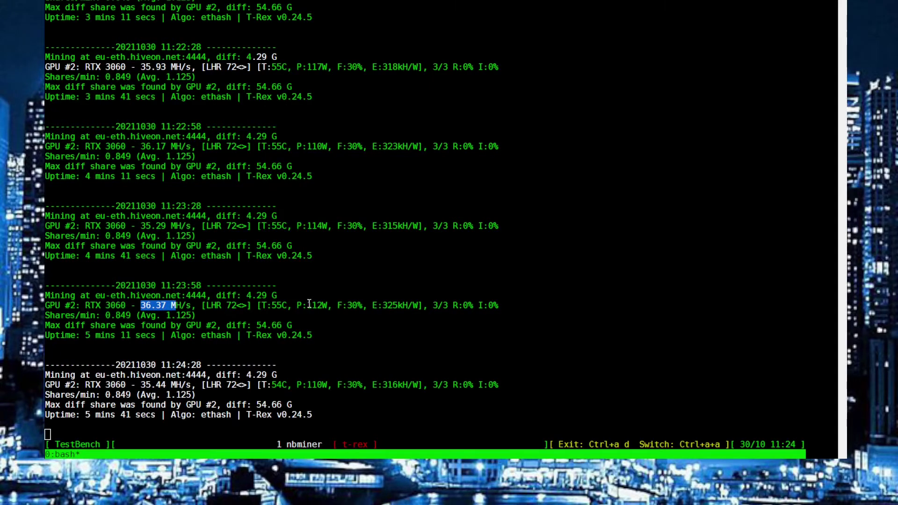
{"action": "left_click_drag", "start_coordinate": [307, 305], "coordinate": [332, 305]}
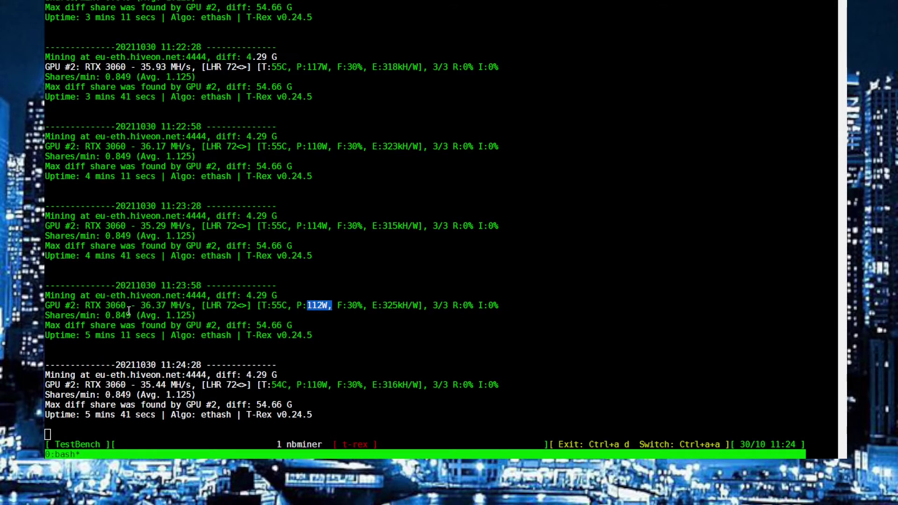
{"action": "left_click_drag", "start_coordinate": [140, 305], "coordinate": [165, 314]}
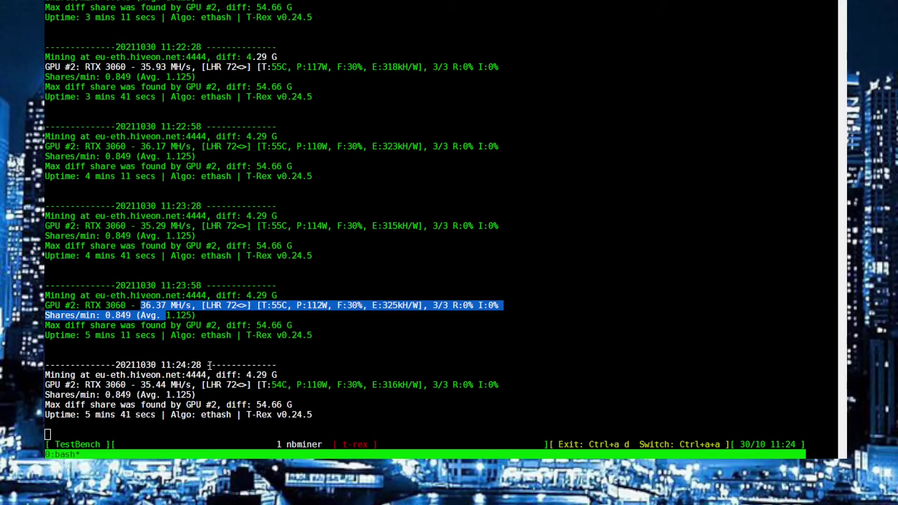
{"action": "left_click", "coordinate": [312, 395]}
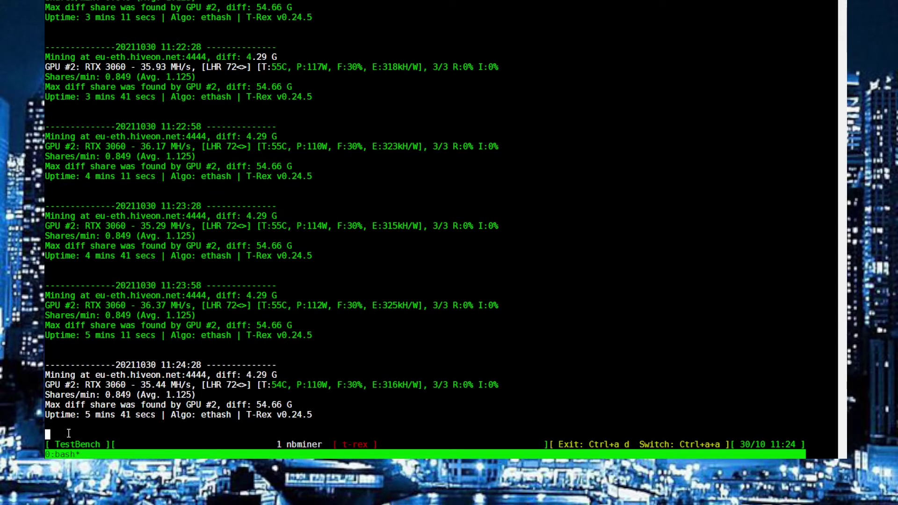
{"action": "key", "text": "ctrl+a"}
{"action": "key", "text": "a"}
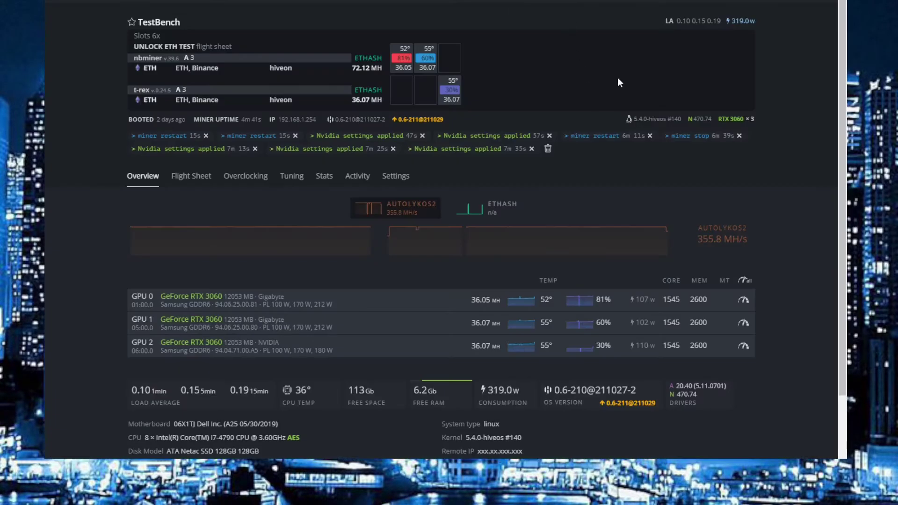
Refresh the TestBench dashboard to show nbminer 72.18 MH, t-rex 34.88 MH, 324.0 W.
{"action": "left_click", "coordinate": [706, 1]}
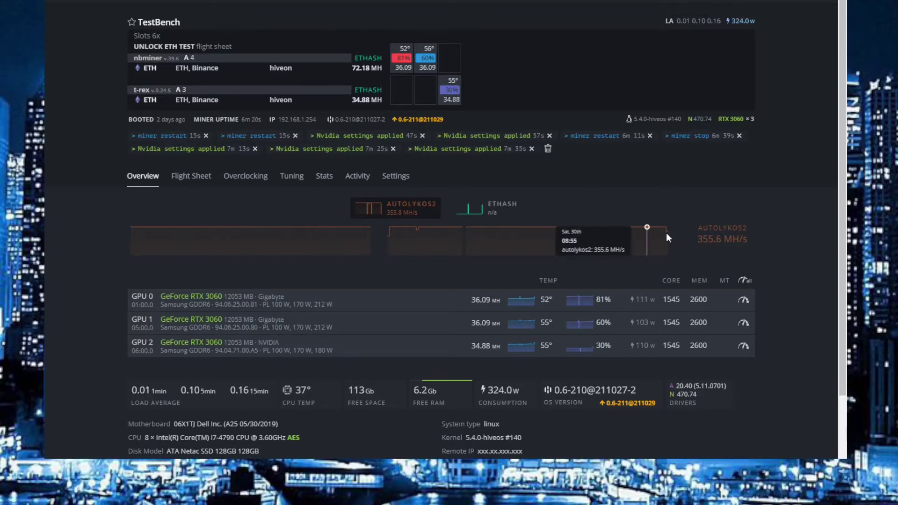